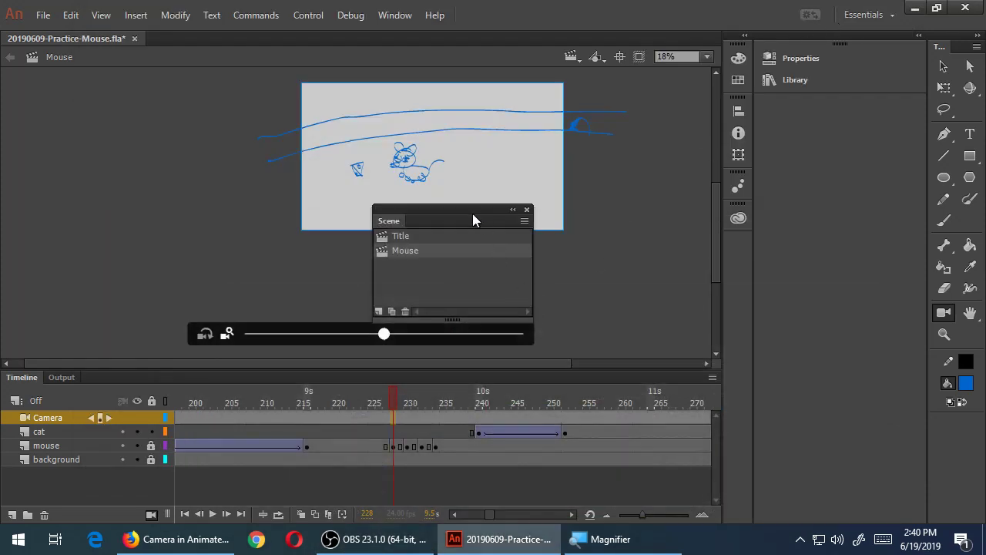
# Step: Move the Scene panel aside and jump to frame 144 on the Camera layer
pyautogui.moveTo(460, 216); pyautogui.dragTo(847, 235)
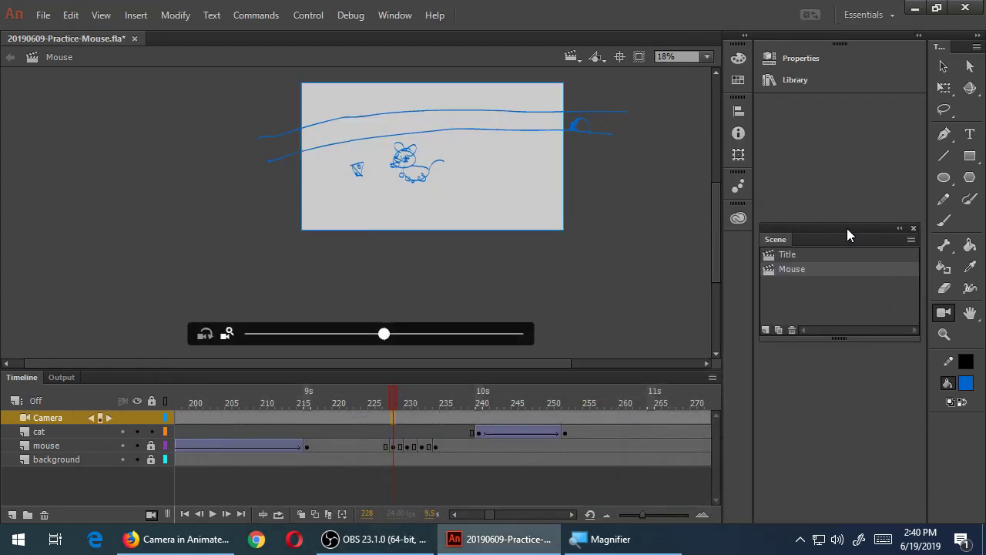
pyautogui.moveTo(389, 398)
pyautogui.mouseDown()
pyautogui.moveTo(481, 407)
pyautogui.moveTo(380, 404)
pyautogui.mouseUp()
pyautogui.moveTo(488, 515); pyautogui.dragTo(475, 515)
pyautogui.click(438, 419)
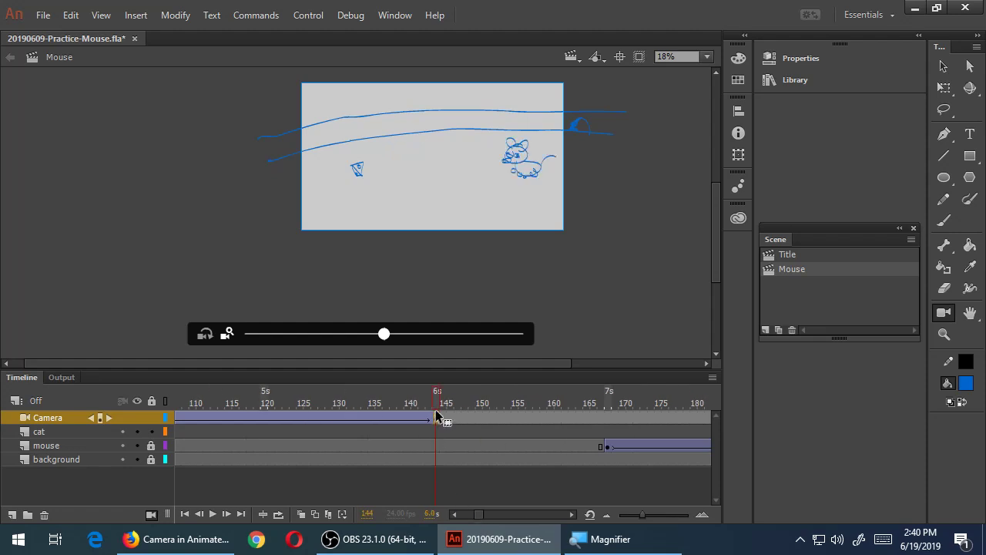
# Step: Try rotating the camera view at frame 144, then undo the rotation
pyautogui.click(205, 333)
pyautogui.moveTo(385, 334); pyautogui.dragTo(447, 331)
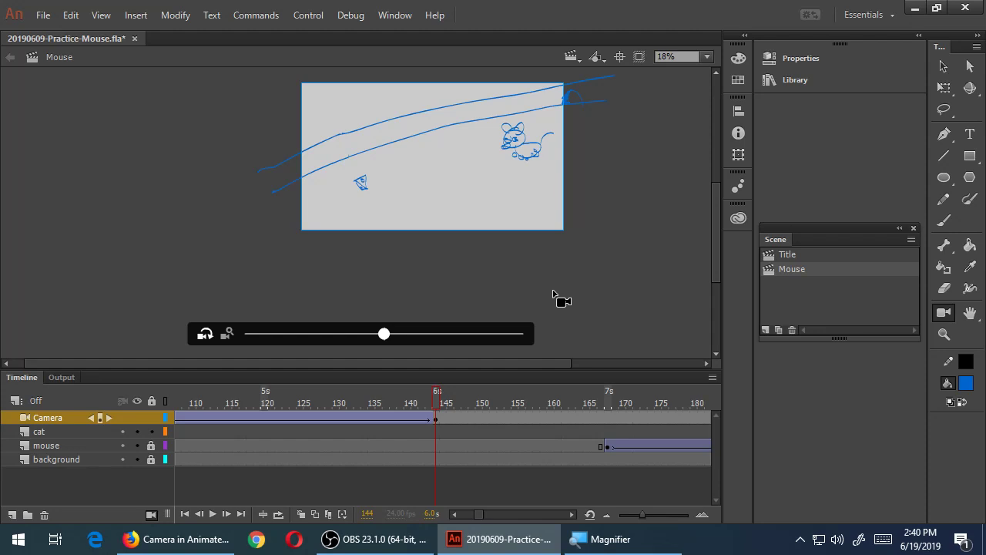
pyautogui.hotkey('ctrl', 'z')
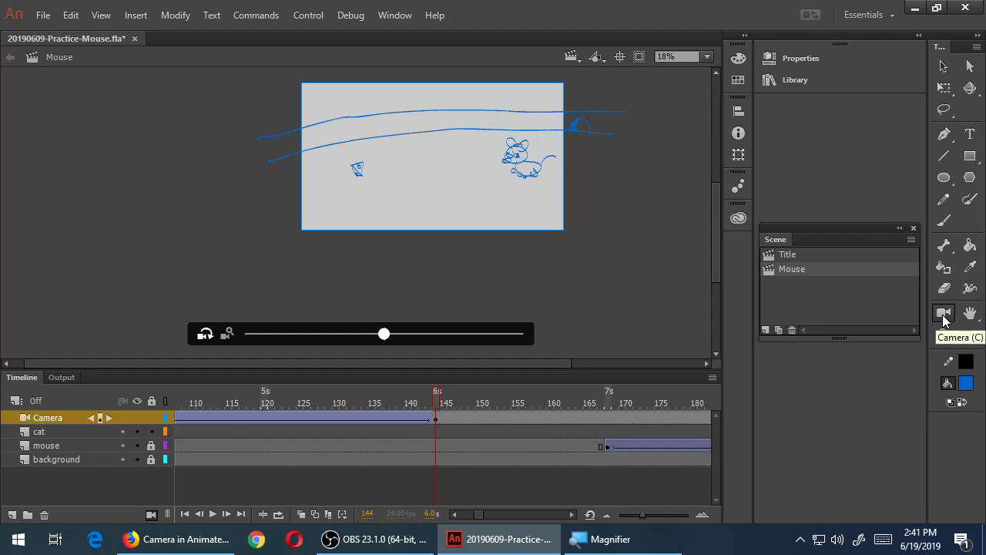
# Step: Expand the Properties panel to show the camera's position, 63% zoom and 1° rotation
pyautogui.moveTo(836, 44); pyautogui.dragTo(832, 81)
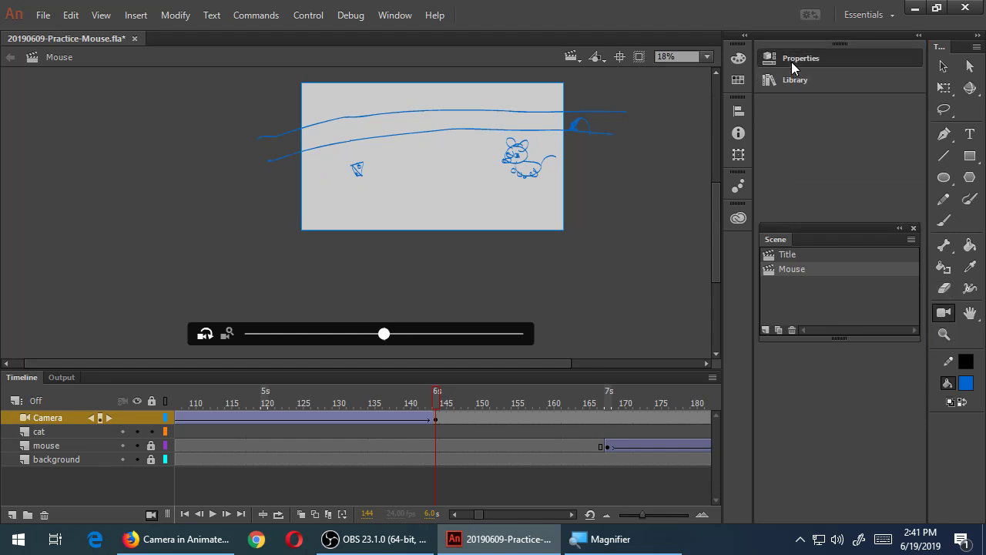
pyautogui.click(791, 62)
pyautogui.click(727, 46)
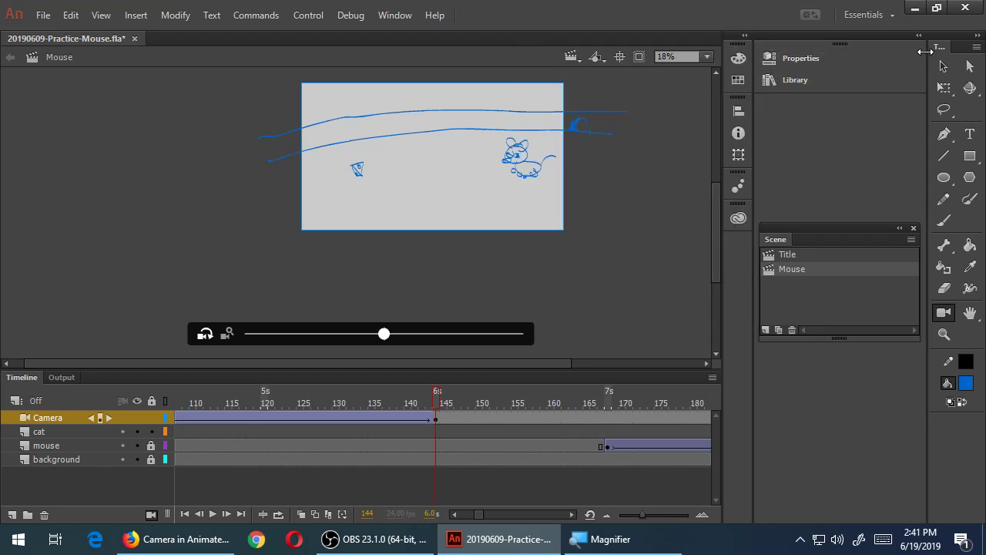
pyautogui.click(919, 37)
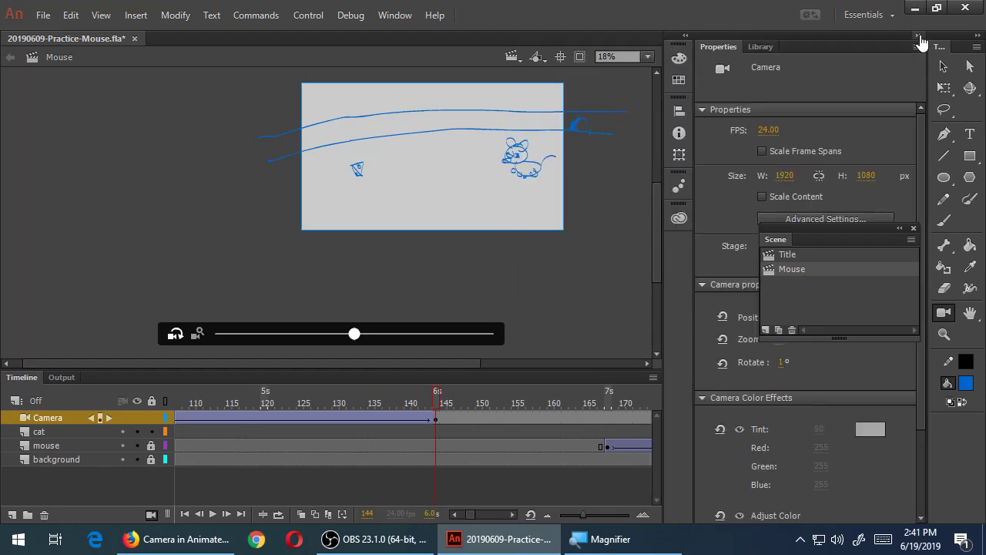
# Step: Float the Scene panel back over the stage and return to the Camera tool
pyautogui.click(945, 288)
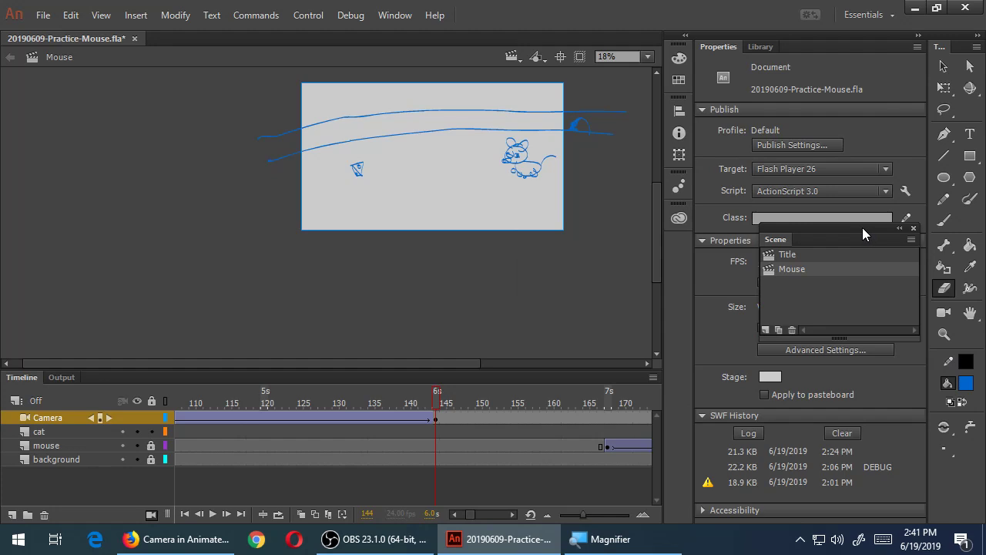
pyautogui.moveTo(864, 236); pyautogui.dragTo(262, 184)
pyautogui.click(945, 313)
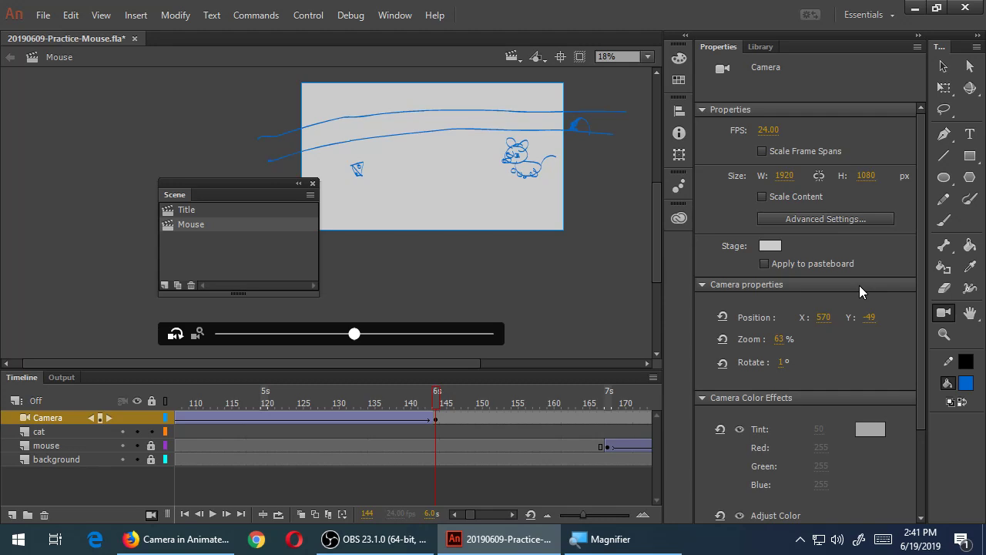
pyautogui.click(722, 363)
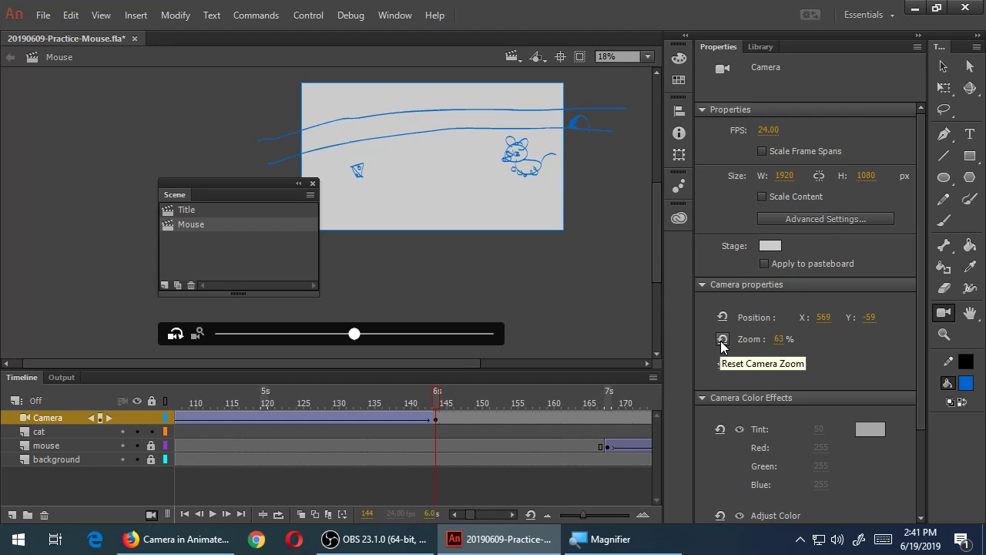
pyautogui.click(723, 339)
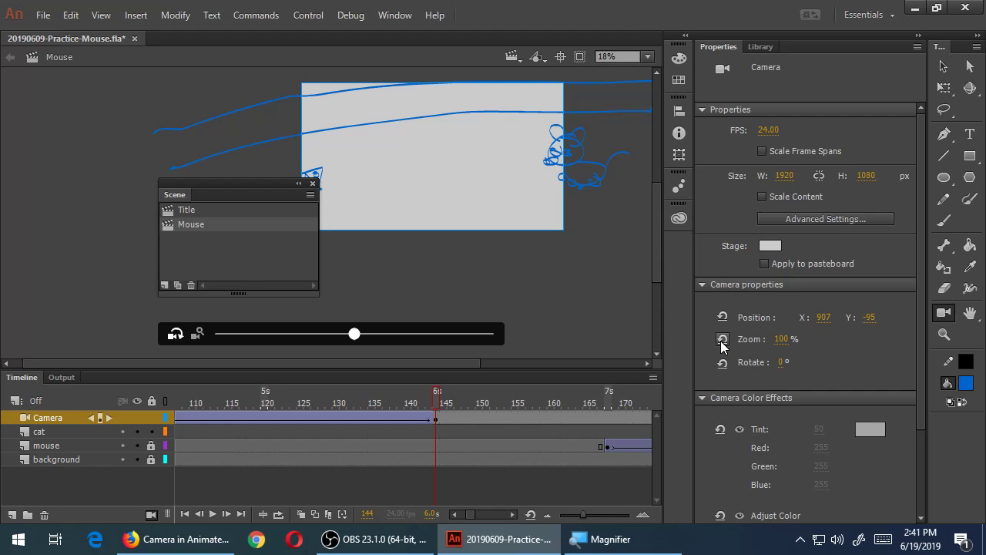
pyautogui.hotkey('ctrl', 'z')
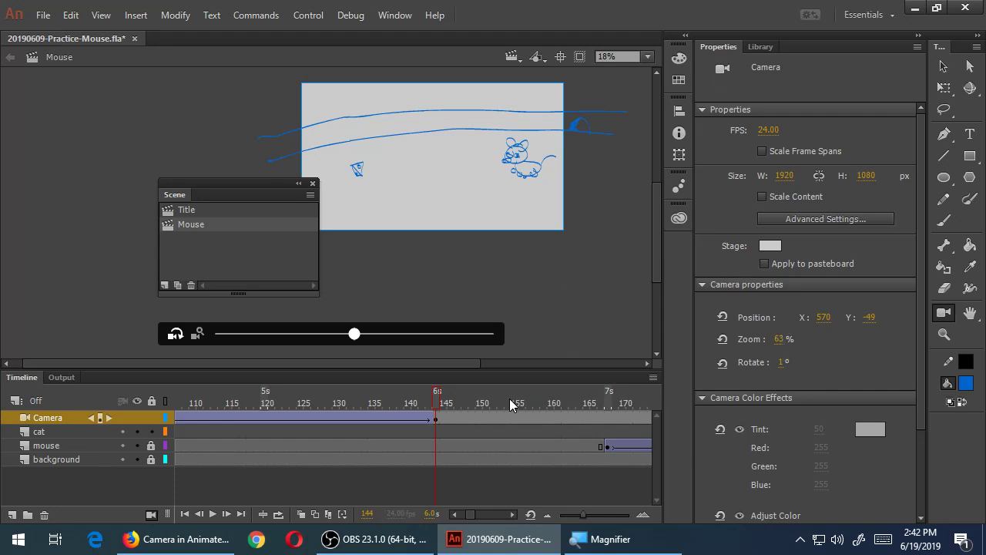
# Step: Collapse the Properties panel to icons and save 20190609-Practice-Mouse.fla
pyautogui.click(512, 514)
pyautogui.moveTo(515, 519); pyautogui.dragTo(485, 520)
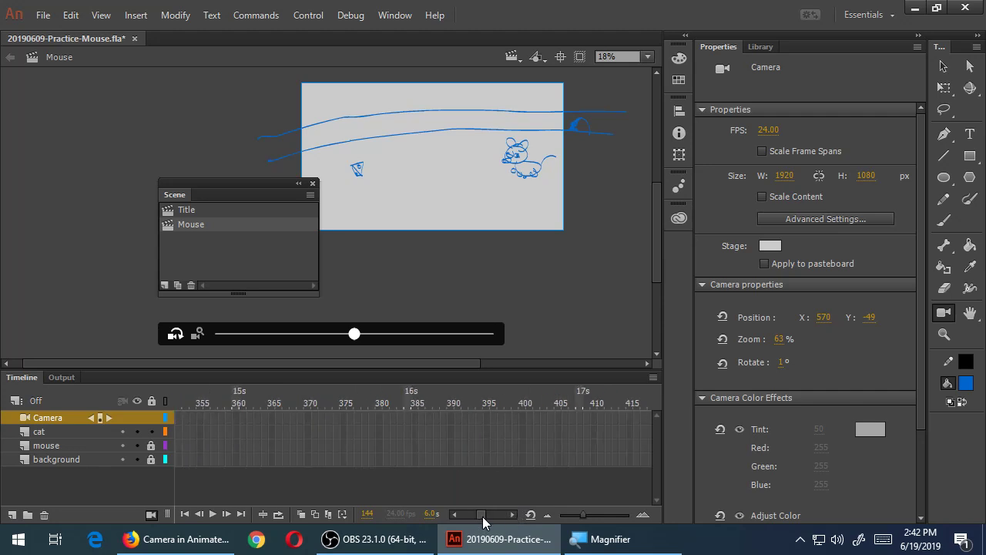
pyautogui.click(918, 37)
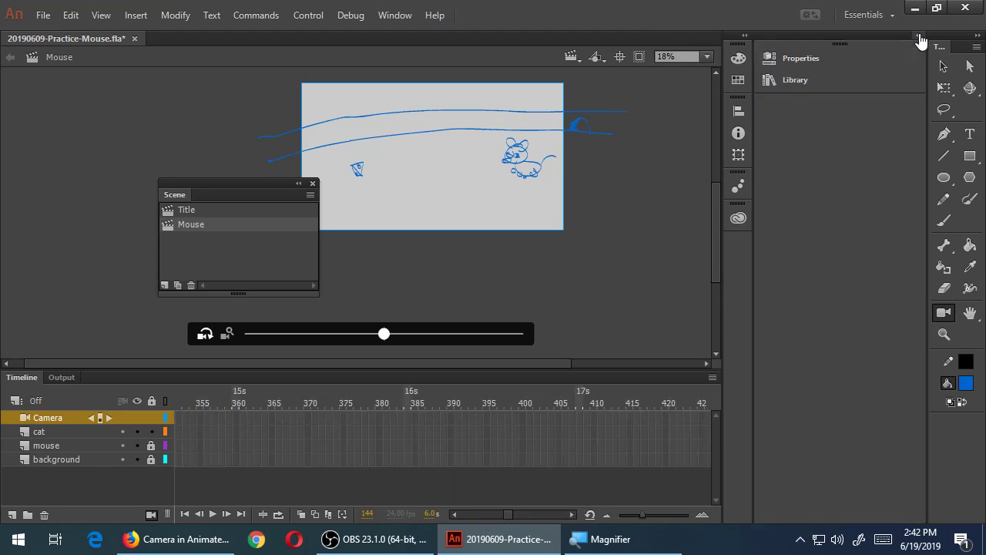
pyautogui.moveTo(753, 125); pyautogui.dragTo(917, 124)
pyautogui.moveTo(576, 521); pyautogui.dragTo(542, 521)
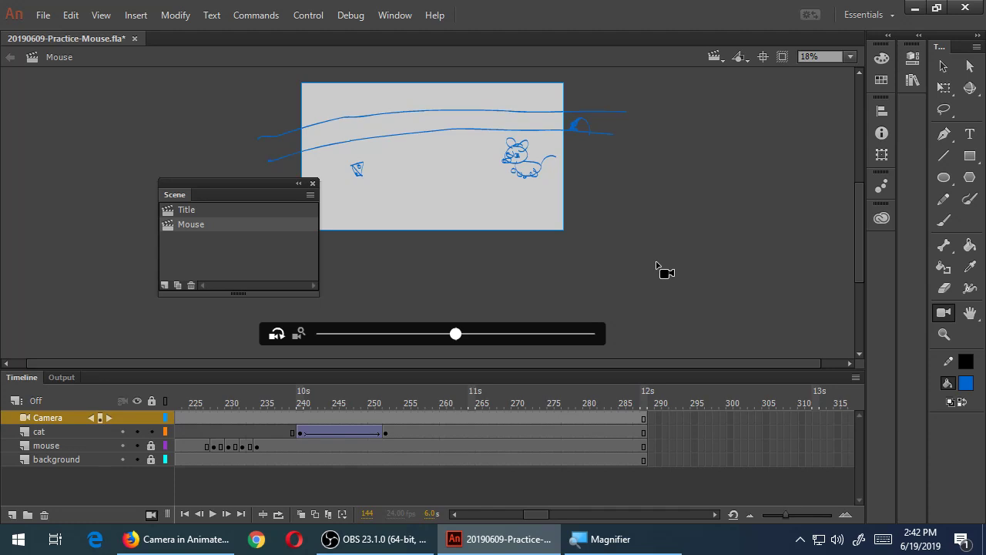
pyautogui.hotkey('ctrl', 's')
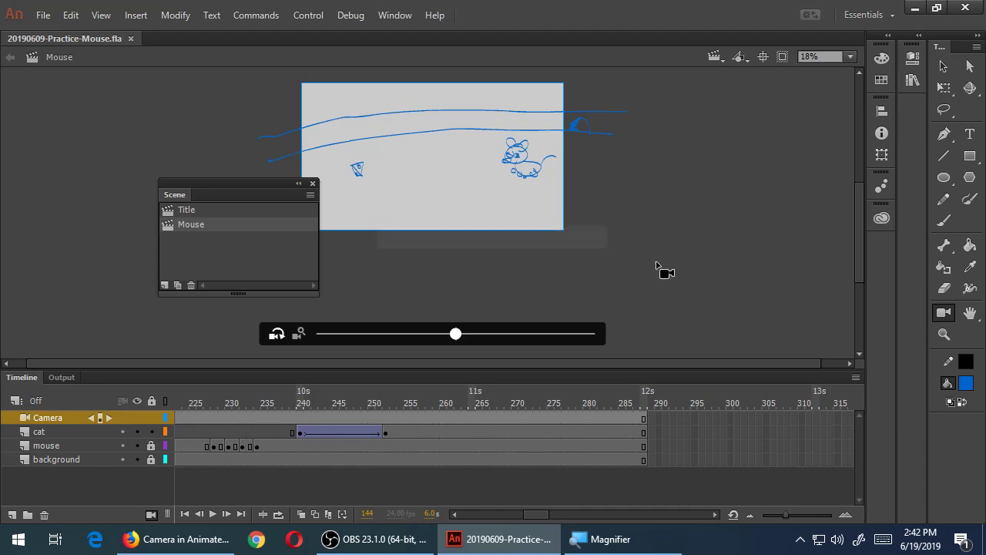
# Step: Add Scene 3, rename it TBC, and shift the scene list further left
pyautogui.click(165, 285)
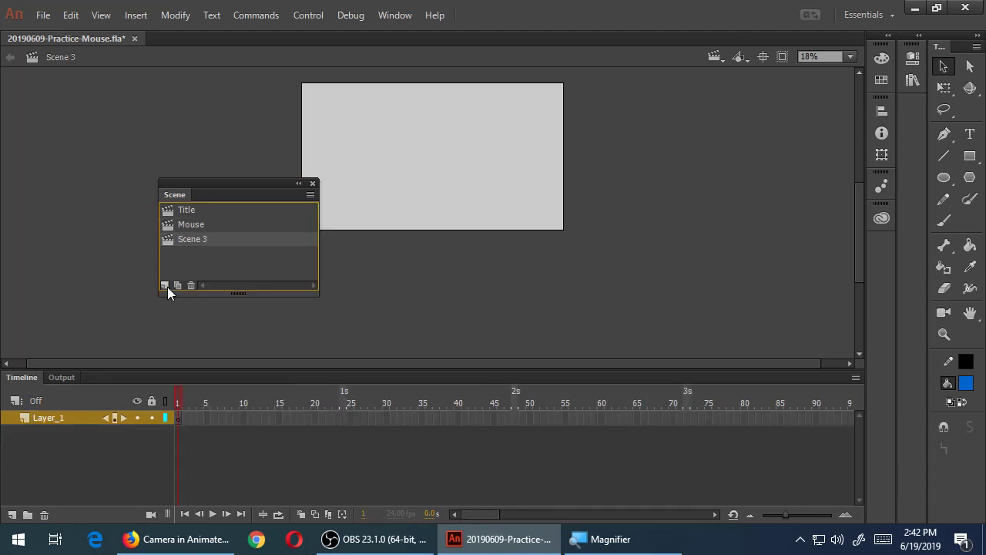
pyautogui.doubleClick(188, 239)
pyautogui.write('TBC')
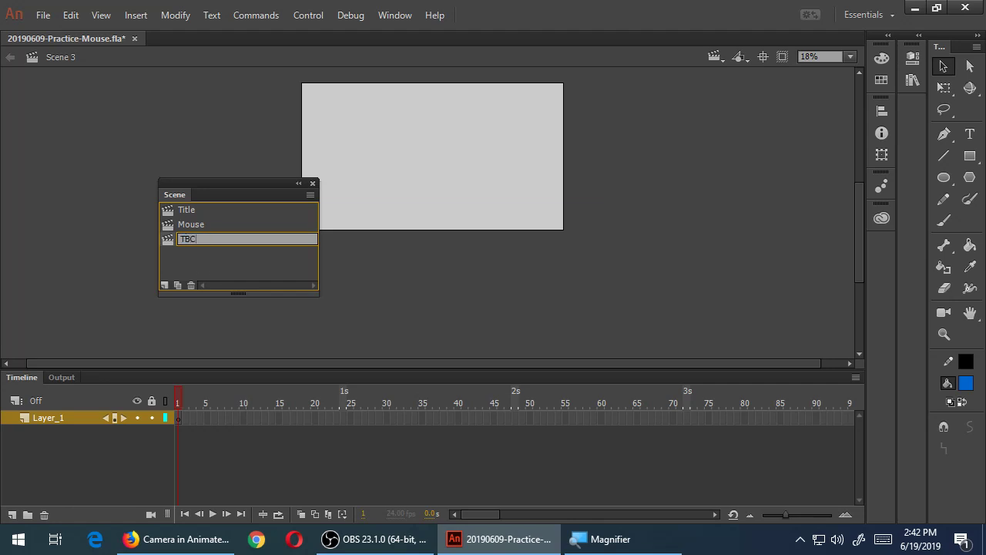
pyautogui.click(204, 264)
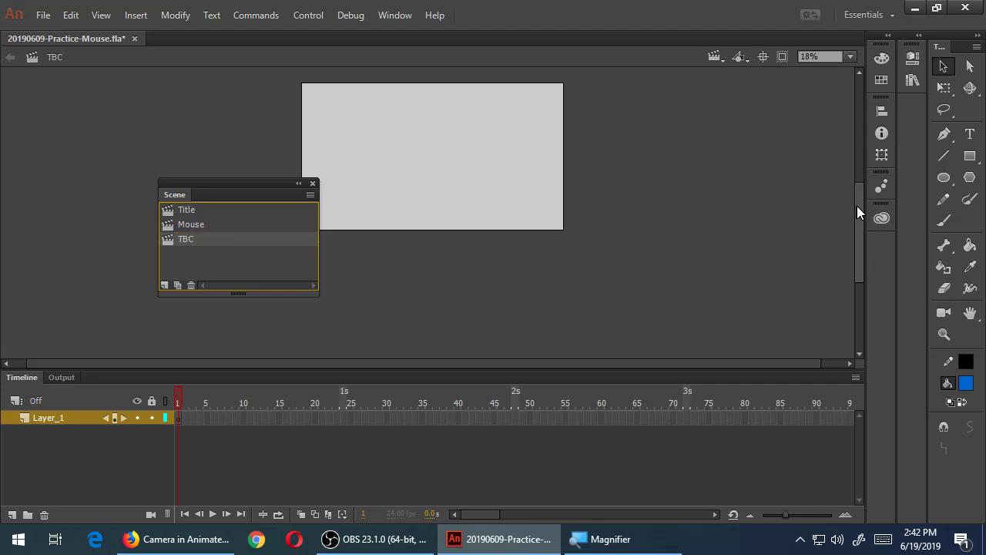
pyautogui.scroll(3, 858, 207)
pyautogui.moveTo(269, 188); pyautogui.dragTo(183, 169)
# Step: Zoom the stage to 35%, brush a T, and undo a misdrawn letter after it
pyautogui.hotkey('ctrl', '2')
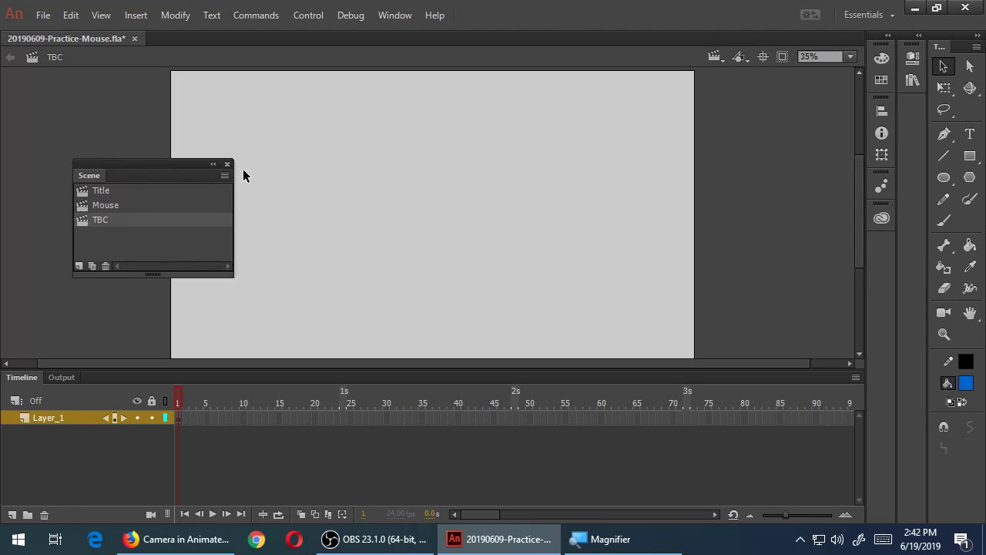
pyautogui.press('b')
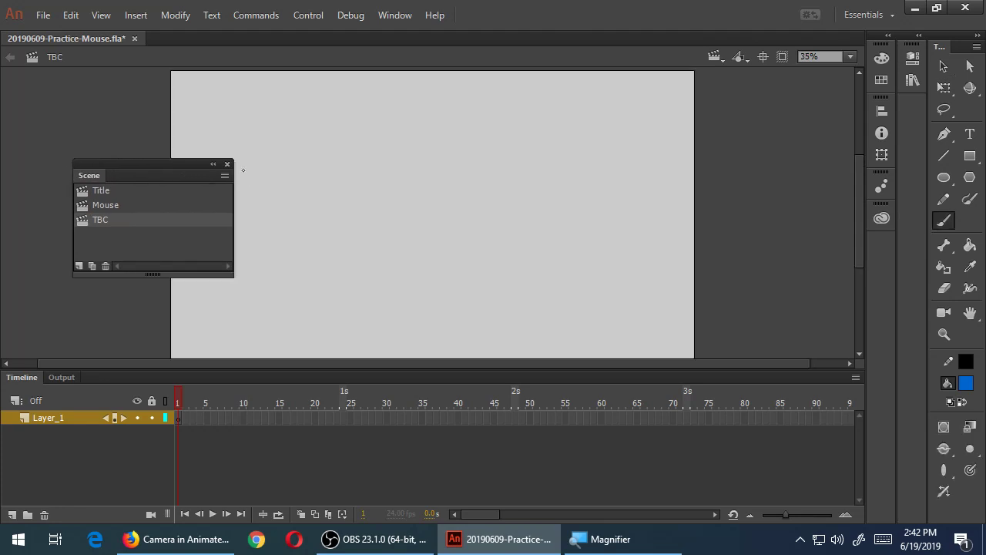
pyautogui.moveTo(256, 118)
pyautogui.mouseDown()
pyautogui.moveTo(352, 114)
pyautogui.moveTo(285, 220)
pyautogui.mouseUp()
pyautogui.moveTo(350, 133); pyautogui.dragTo(345, 232)
pyautogui.moveTo(405, 165); pyautogui.dragTo(418, 215)
pyautogui.moveTo(380, 185); pyautogui.dragTo(429, 163)
pyautogui.moveTo(372, 206); pyautogui.dragTo(429, 189)
pyautogui.hotkey('ctrl', 'z')
pyautogui.hotkey('ctrl', 'z')
pyautogui.hotkey('ctrl', 'z')
pyautogui.hotkey('ctrl', 'z')
# Step: Brush an 'o' and the word 'Be' to complete 'To Be'
pyautogui.moveTo(346, 165)
pyautogui.mouseDown()
pyautogui.moveTo(347, 220)
pyautogui.moveTo(335, 162)
pyautogui.mouseUp()
pyautogui.moveTo(408, 129); pyautogui.dragTo(402, 199)
pyautogui.moveTo(416, 180)
pyautogui.mouseDown()
pyautogui.moveTo(456, 142)
pyautogui.moveTo(391, 225)
pyautogui.mouseUp()
pyautogui.moveTo(476, 185); pyautogui.dragTo(509, 223)
pyautogui.moveTo(474, 202); pyautogui.dragTo(527, 175)
pyautogui.moveTo(469, 219); pyautogui.dragTo(517, 204)
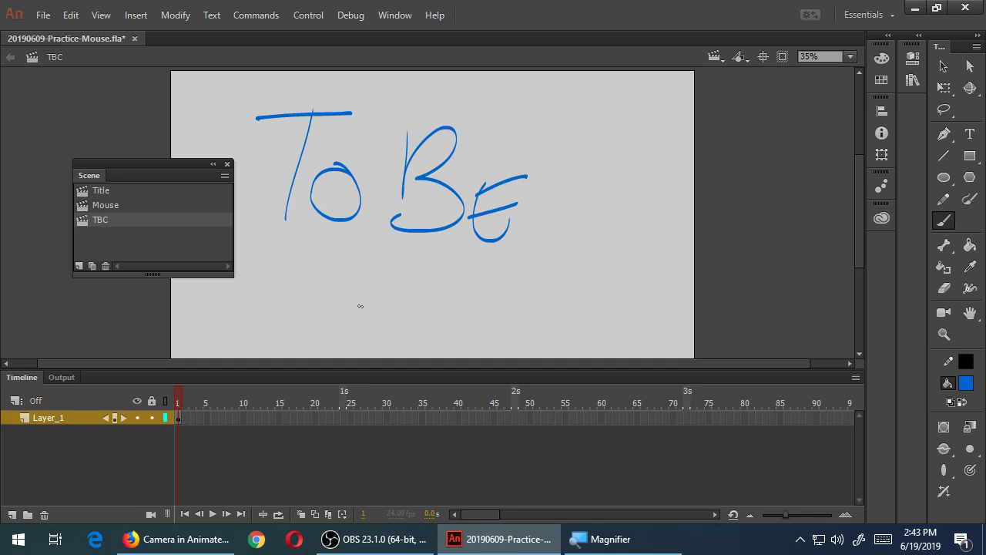
# Step: Brush 'CONTINUE' below 'To Be' and save the file
pyautogui.moveTo(336, 262); pyautogui.dragTo(328, 328)
pyautogui.moveTo(360, 296); pyautogui.dragTo(353, 293)
pyautogui.moveTo(383, 329)
pyautogui.mouseDown()
pyautogui.moveTo(425, 276)
pyautogui.moveTo(456, 289)
pyautogui.moveTo(475, 280)
pyautogui.mouseUp()
pyautogui.moveTo(461, 301); pyautogui.dragTo(463, 333)
pyautogui.moveTo(478, 297); pyautogui.dragTo(478, 339)
pyautogui.moveTo(487, 336)
pyautogui.mouseDown()
pyautogui.moveTo(515, 328)
pyautogui.moveTo(522, 275)
pyautogui.moveTo(559, 271)
pyautogui.moveTo(600, 347)
pyautogui.moveTo(622, 306)
pyautogui.mouseUp()
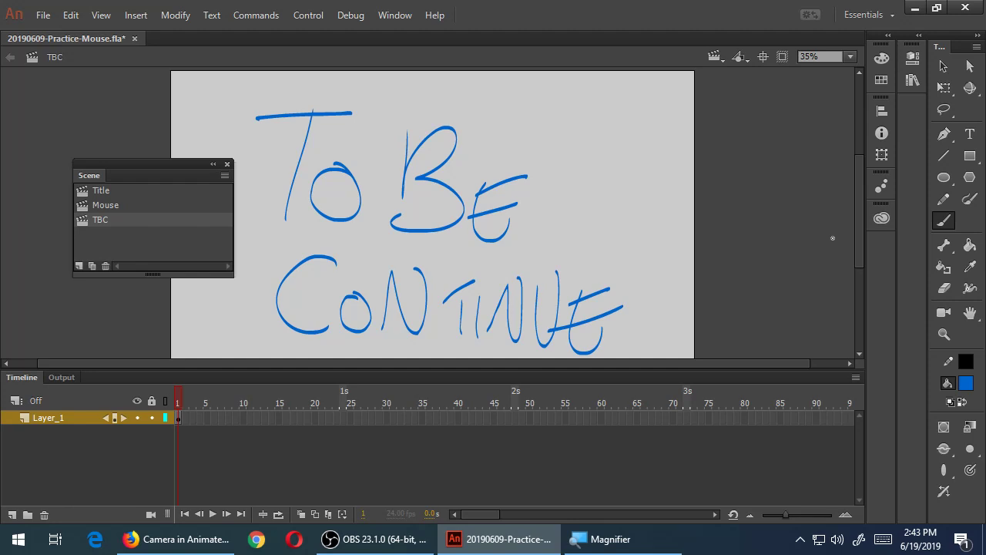
pyautogui.hotkey('ctrl', 's')
# Step: Insert frames on Layer_1 up to frame 72 and save
pyautogui.press('F5')
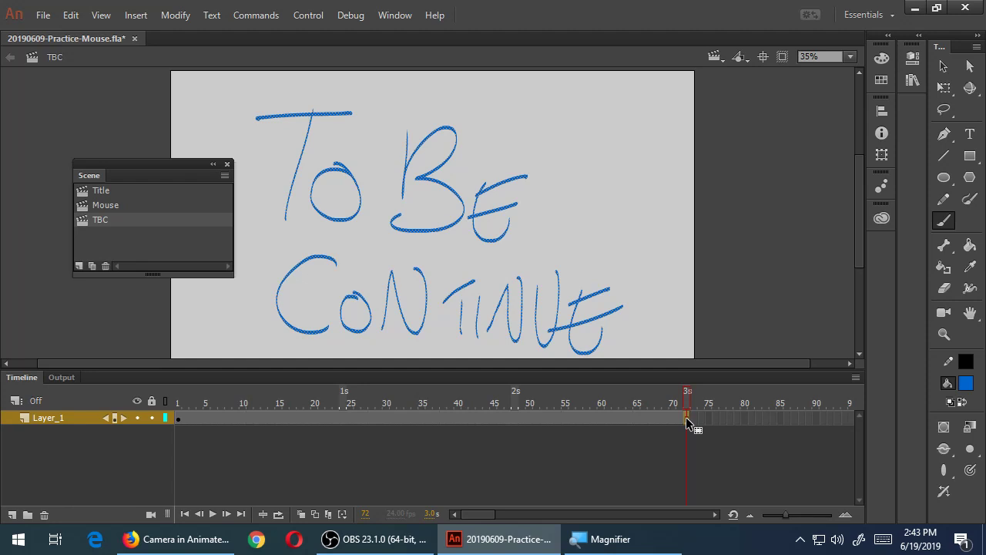
pyautogui.hotkey('ctrl', 's')
# Step: Test the movie with Ctrl+Enter, shrinking and moving the SWF preview over Animate
pyautogui.hotkey('ctrl', 'Return')
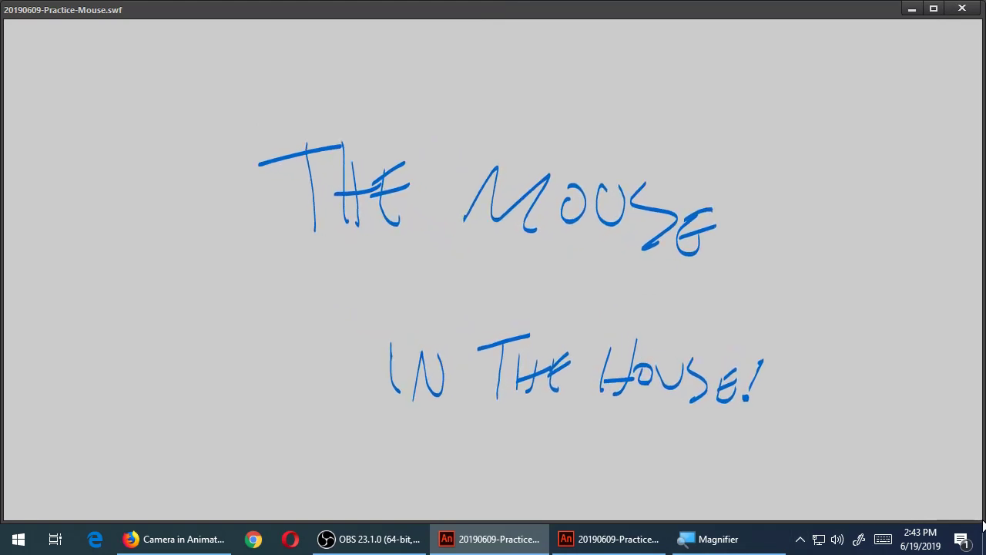
pyautogui.moveTo(979, 520); pyautogui.dragTo(646, 357)
pyautogui.moveTo(428, 29); pyautogui.dragTo(582, 93)
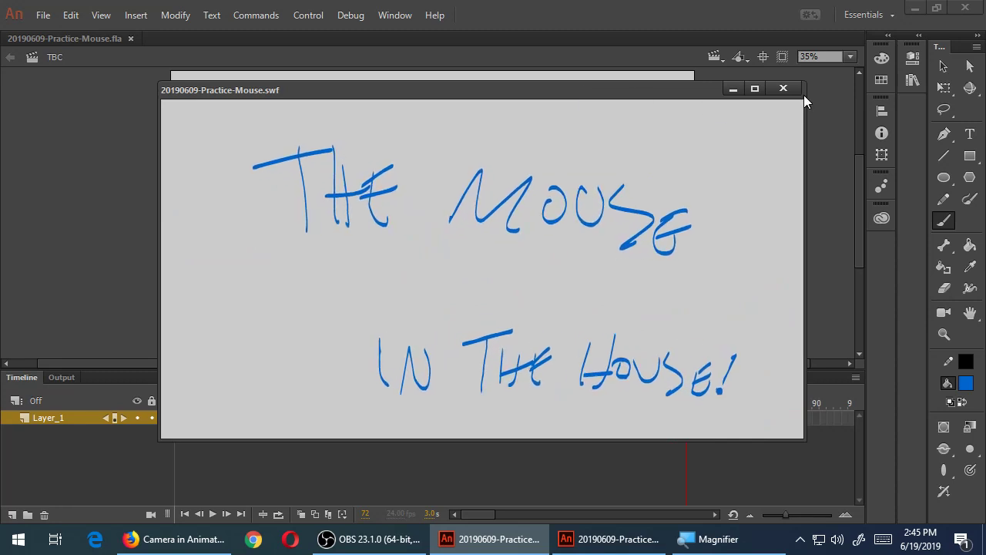
# Step: Close the preview and brush a D after CONTINUE, redrawing it once
pyautogui.click(783, 88)
pyautogui.hotkey('shift', 'F2')
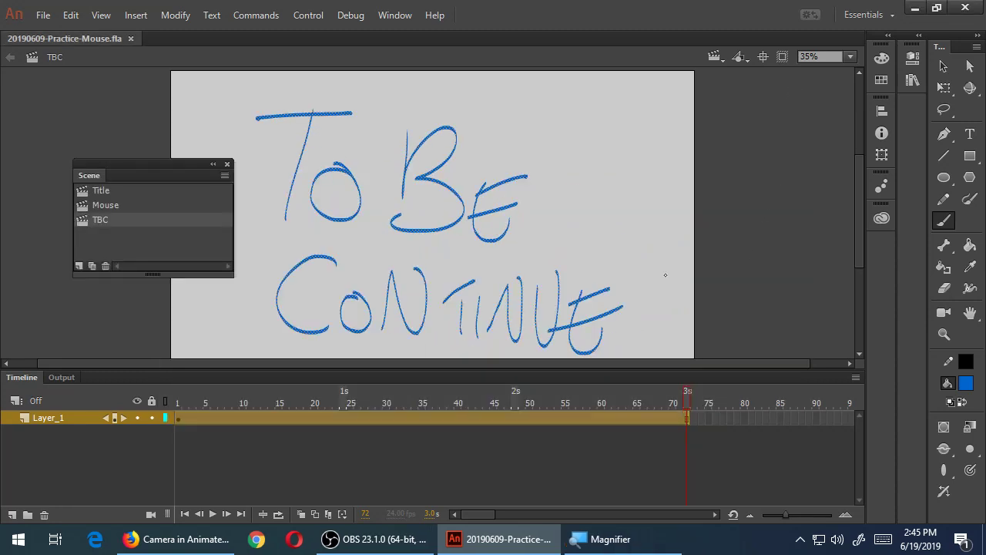
pyautogui.moveTo(633, 296)
pyautogui.mouseDown()
pyautogui.moveTo(646, 337)
pyautogui.moveTo(608, 351)
pyautogui.mouseUp()
pyautogui.hotkey('ctrl', 'z')
pyautogui.moveTo(632, 279)
pyautogui.mouseDown()
pyautogui.moveTo(633, 344)
pyautogui.moveTo(645, 344)
pyautogui.mouseUp()
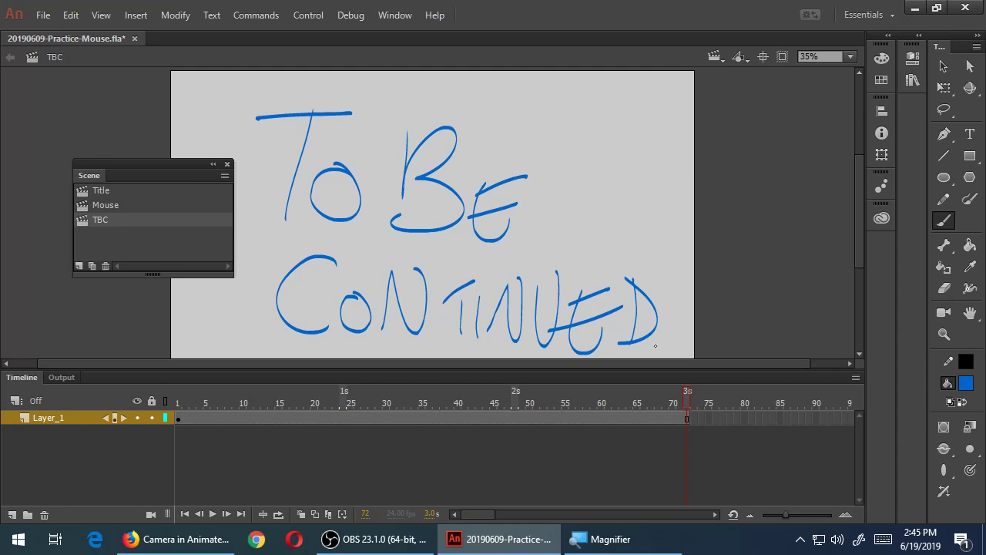
# Step: Zoom the timeline out, extend Layer_1 to frame 120, and save
pyautogui.click(747, 512)
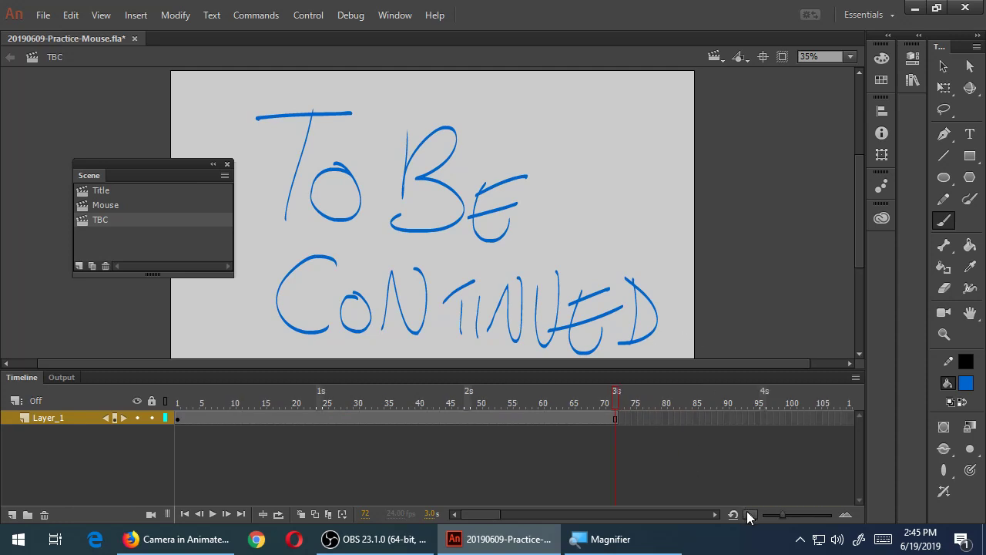
pyautogui.click(747, 512)
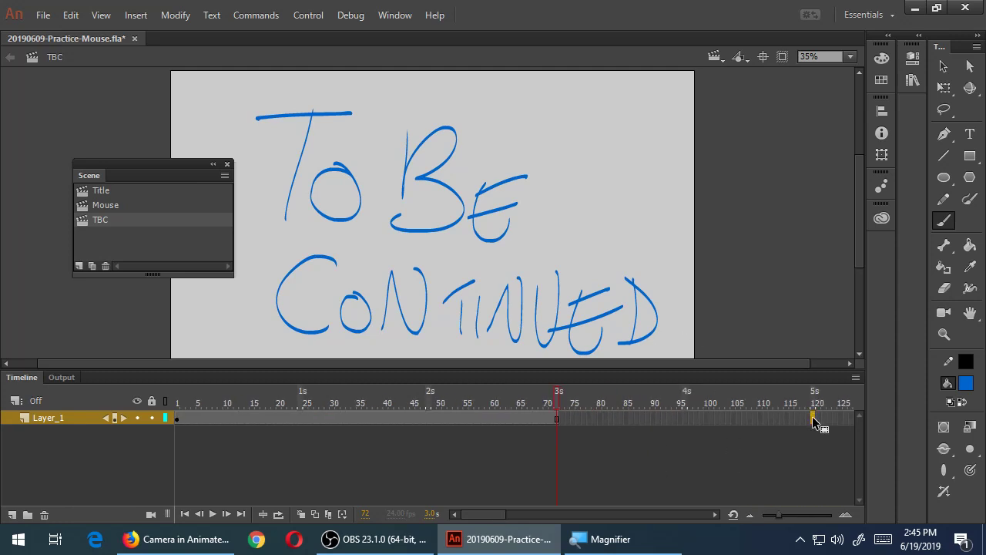
pyautogui.press('F5')
pyautogui.hotkey('ctrl', 's')
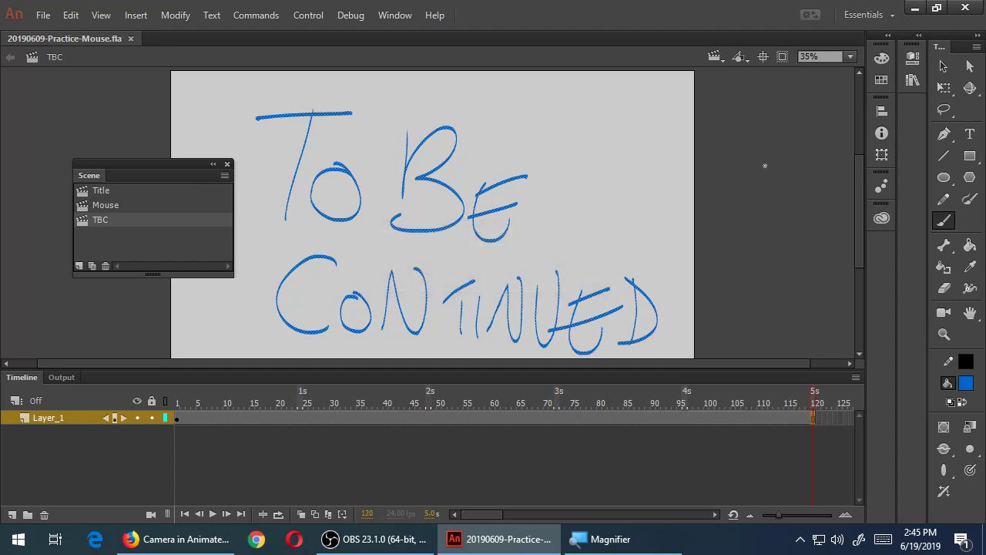